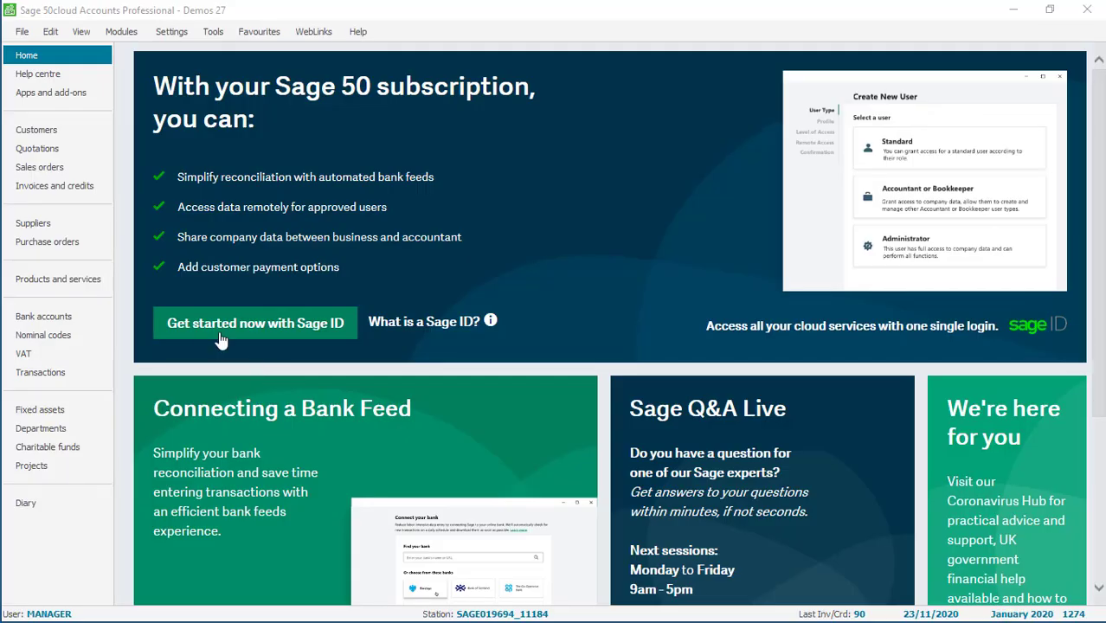
- Create a new quotation, trying the Service format before setting it back to Product
left_click(39, 150)
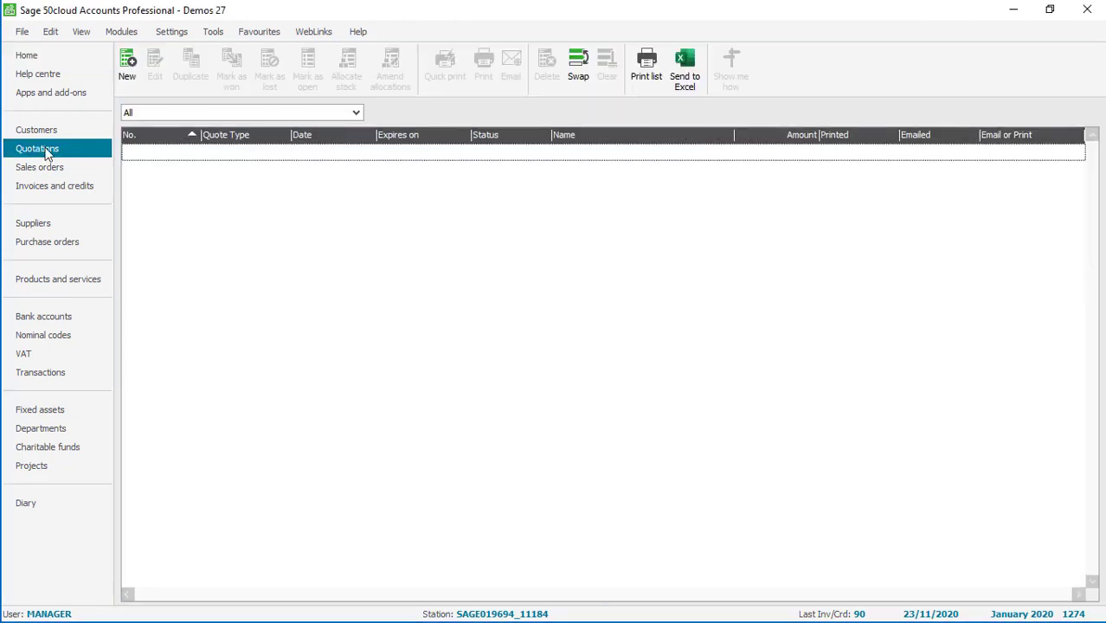
left_click(126, 62)
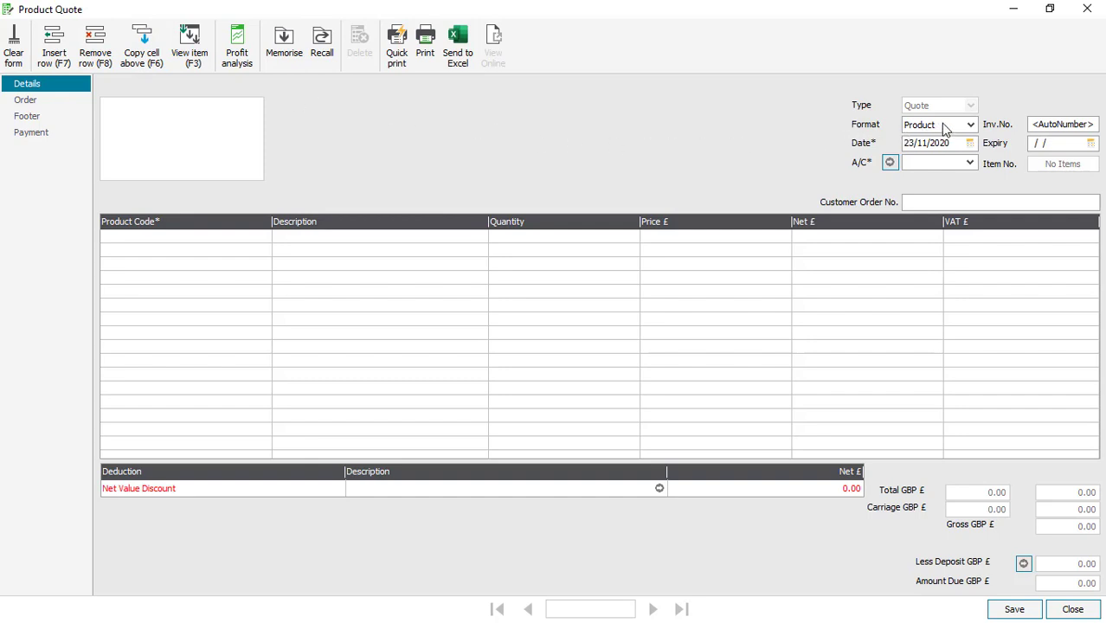
left_click(970, 125)
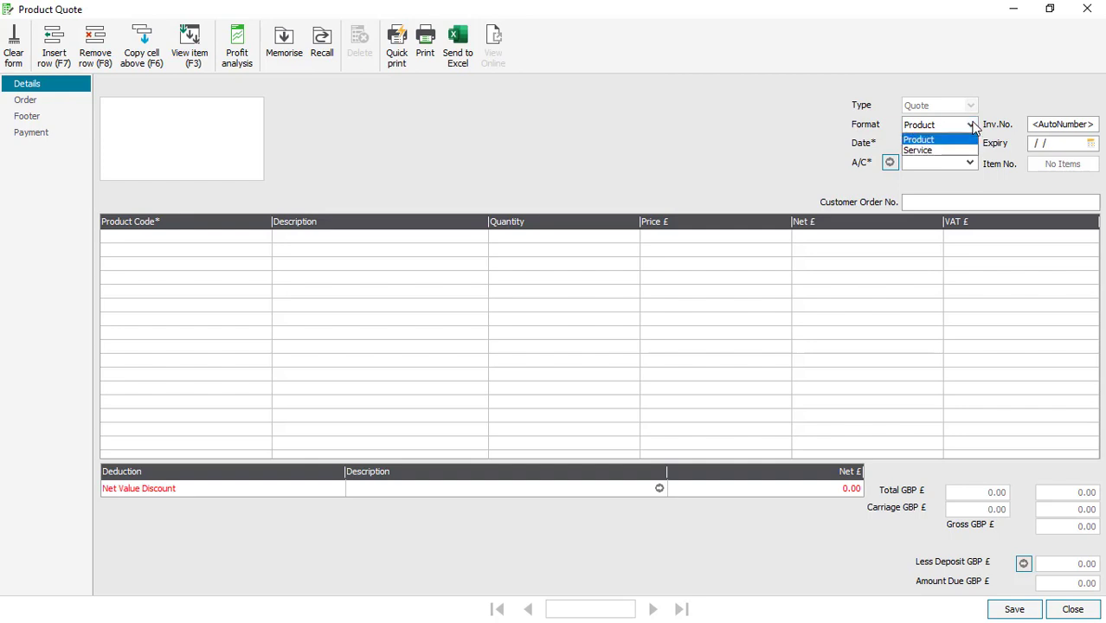
left_click(931, 152)
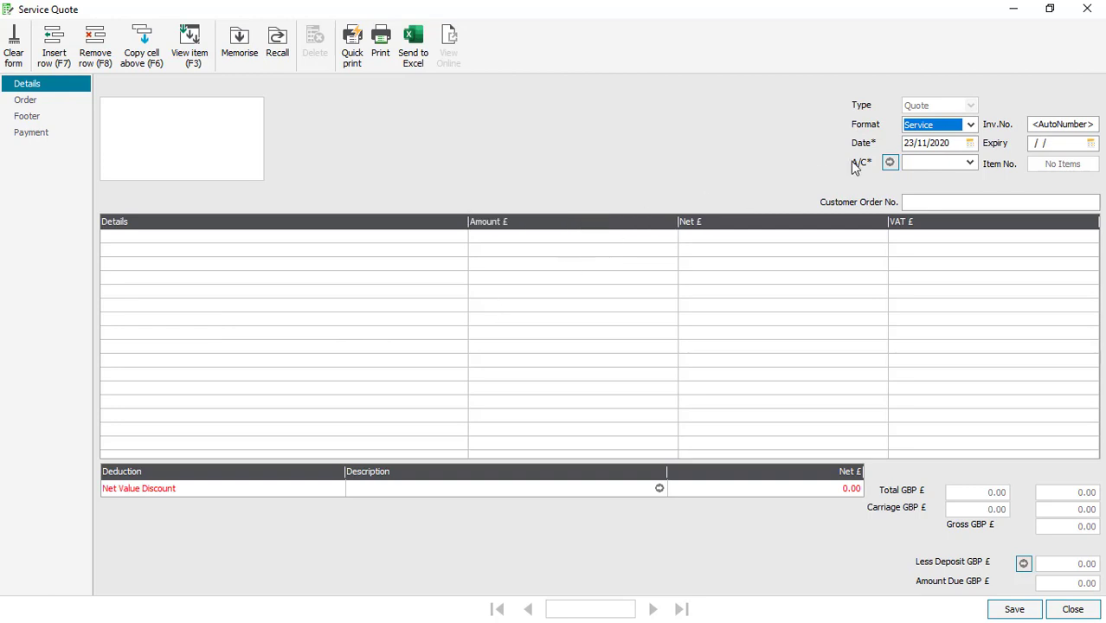
left_click(970, 125)
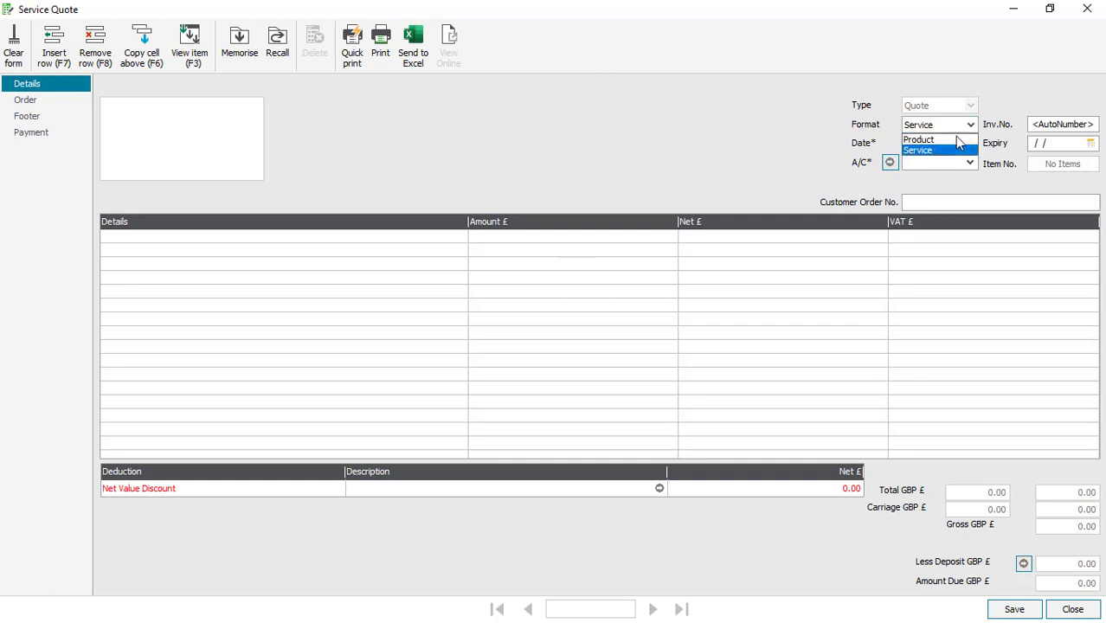
left_click(925, 142)
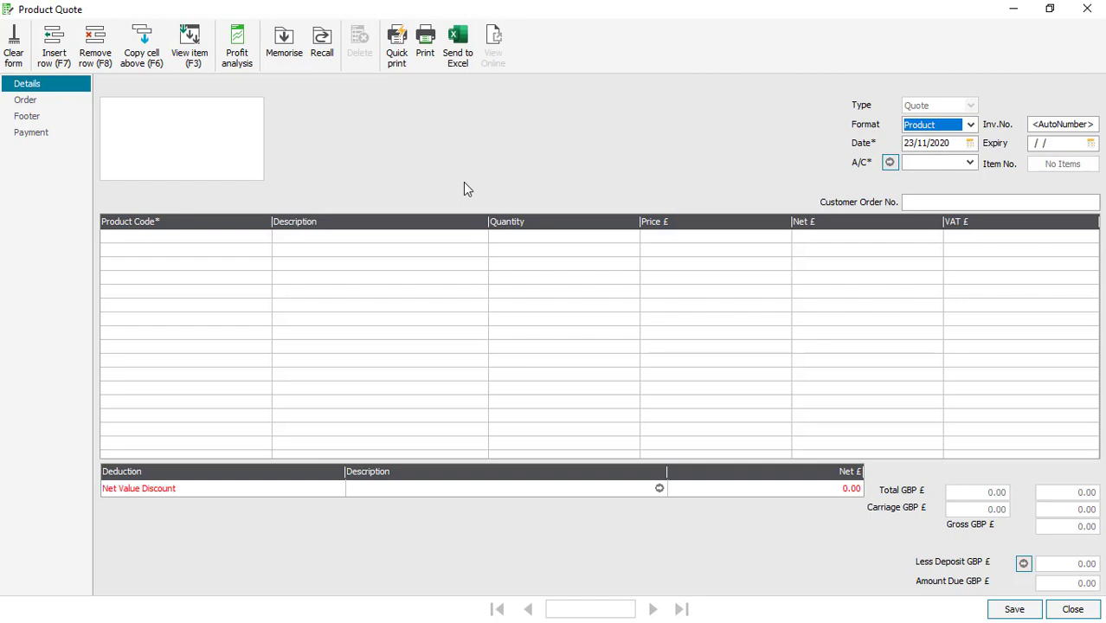
- Assign the quote to the A1 Design Services customer account and set its expiry date to 31/12/2020
left_click(970, 163)
left_click(957, 228)
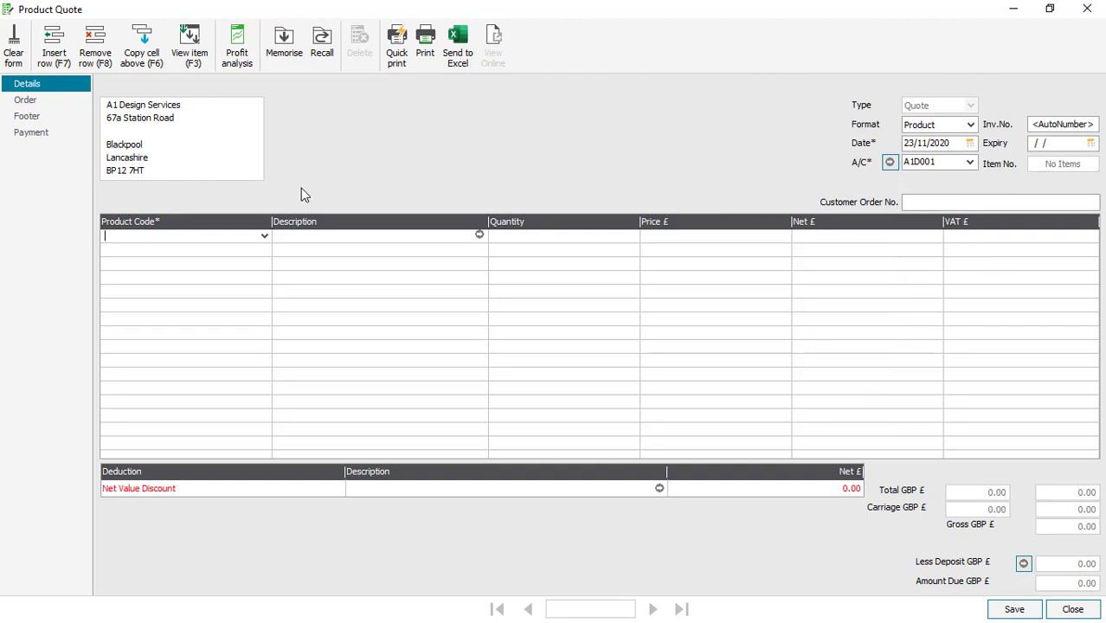
left_click(1090, 144)
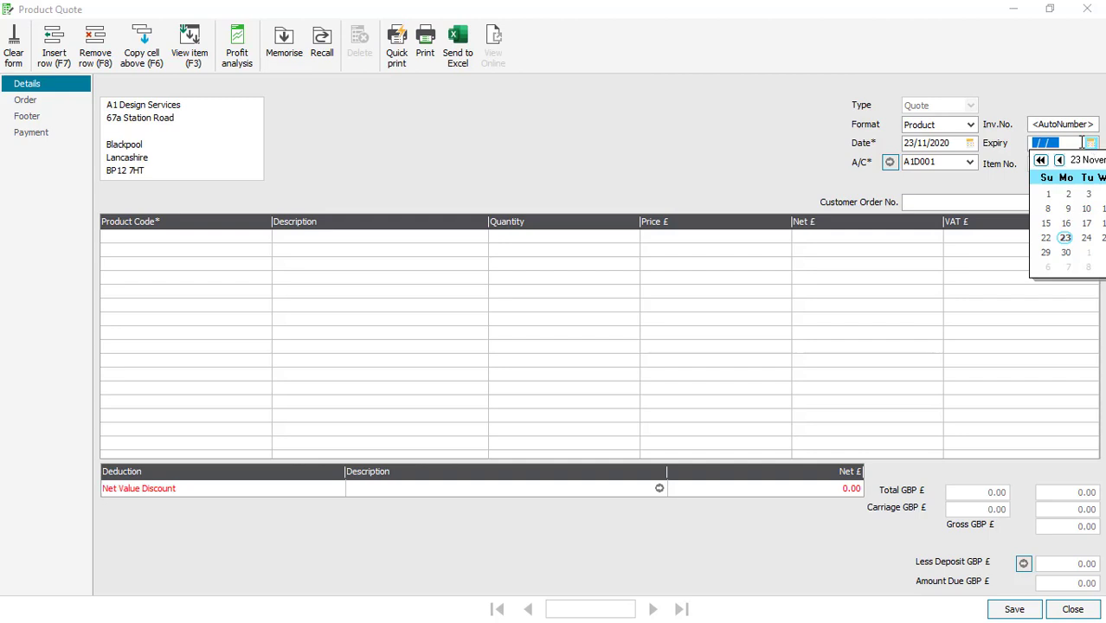
key("Return")
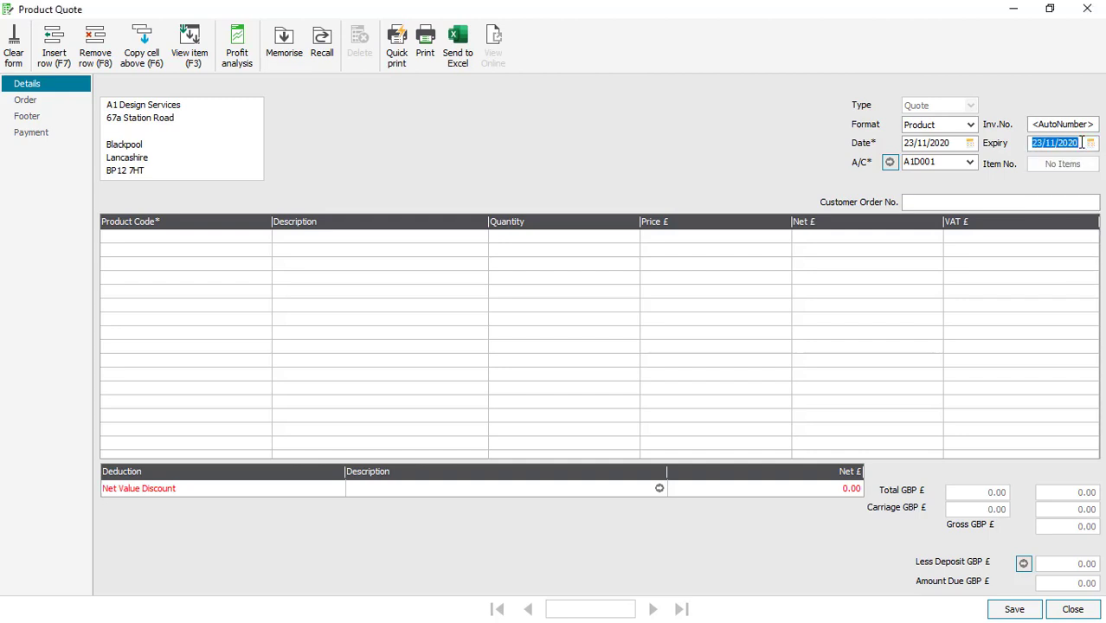
type("31/12/2020")
- Add the ANNUAL product, Annual Service Charges, as the quote's first line item
left_click(259, 239)
left_click(265, 237)
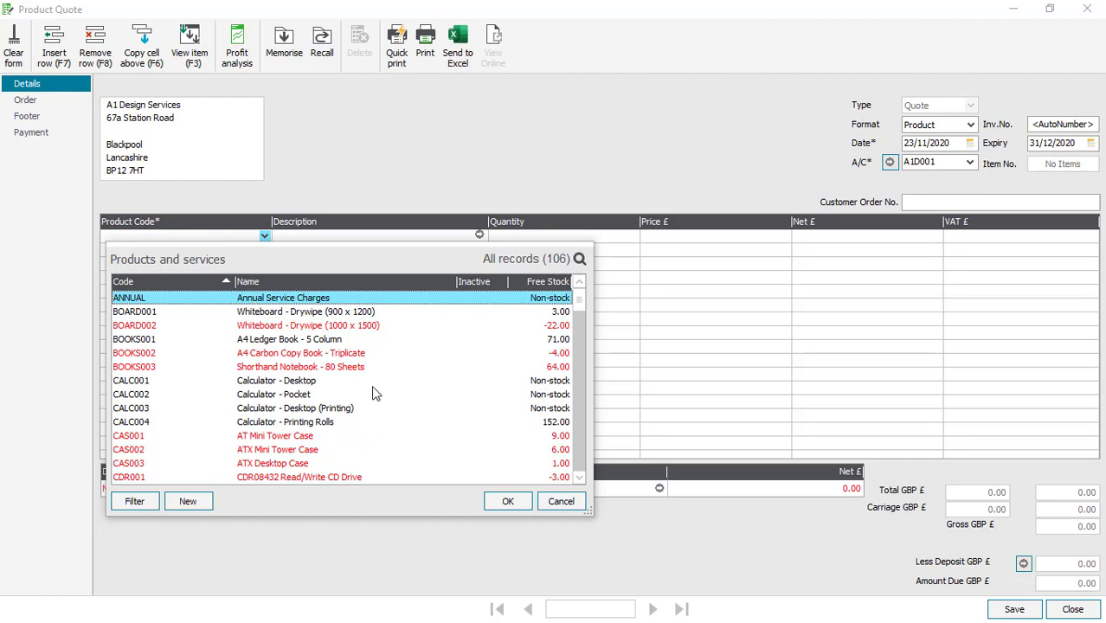
left_click(517, 509)
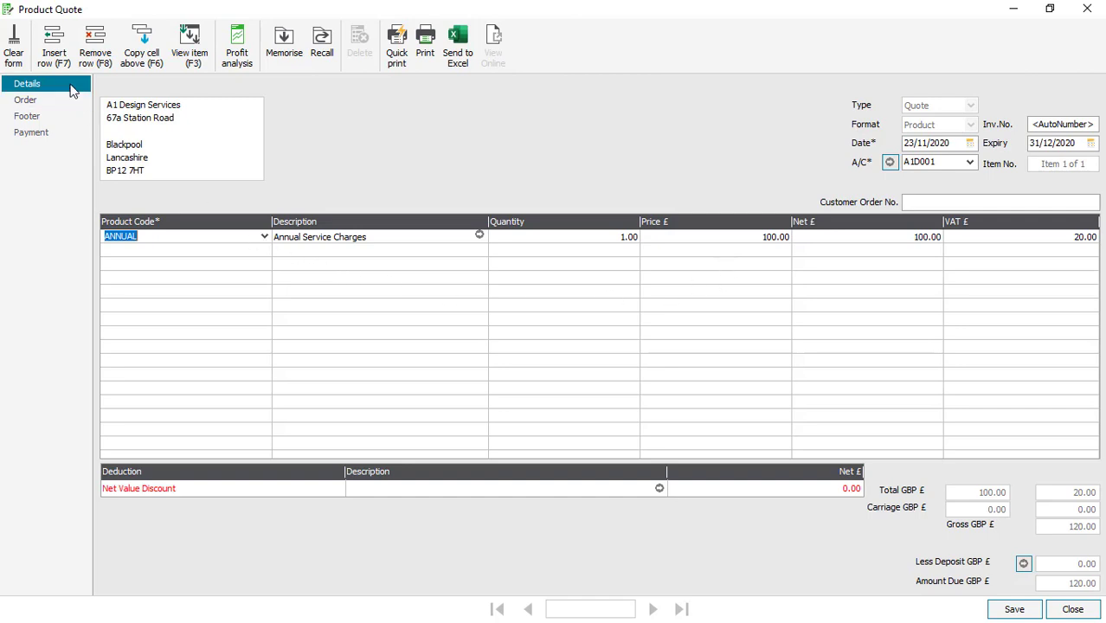
- Review the quote's order, footer and payment details, and save and close the quote
left_click(47, 104)
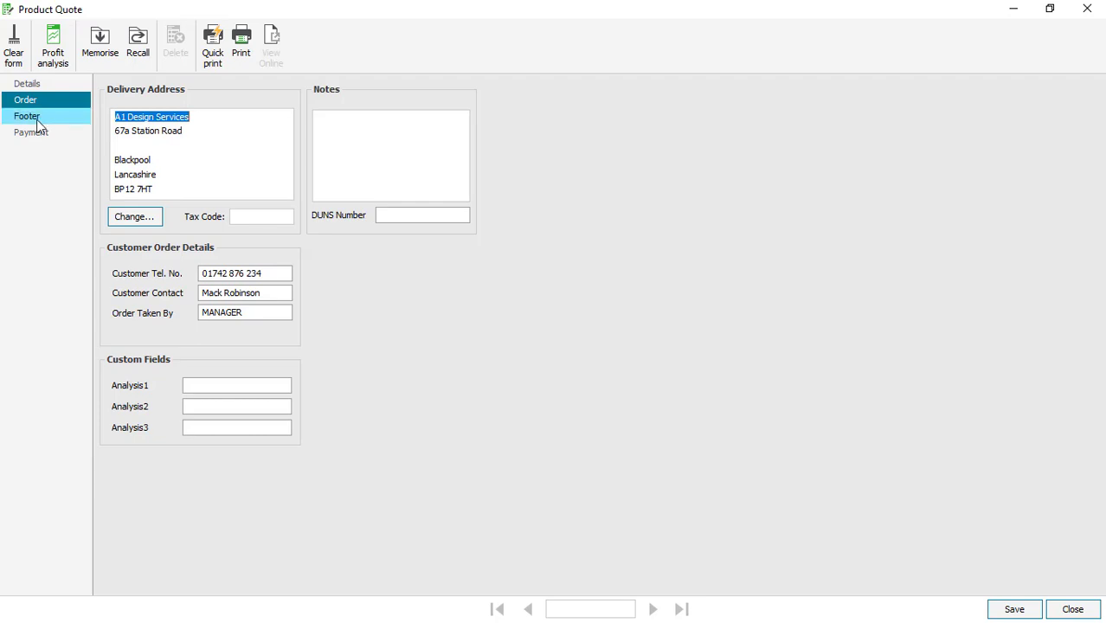
left_click(37, 125)
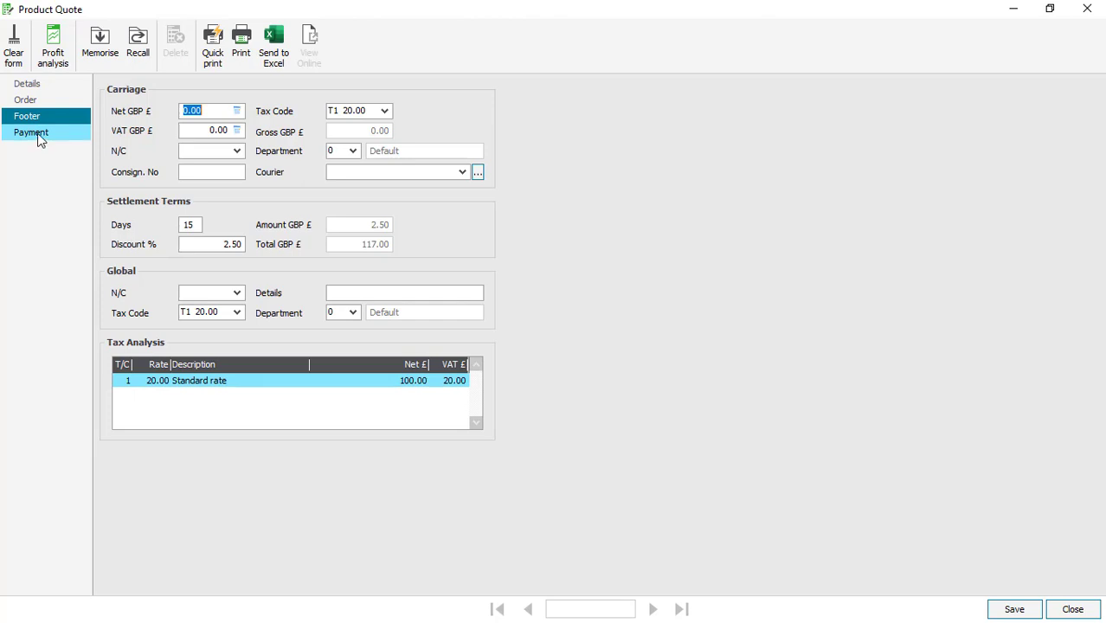
left_click(38, 138)
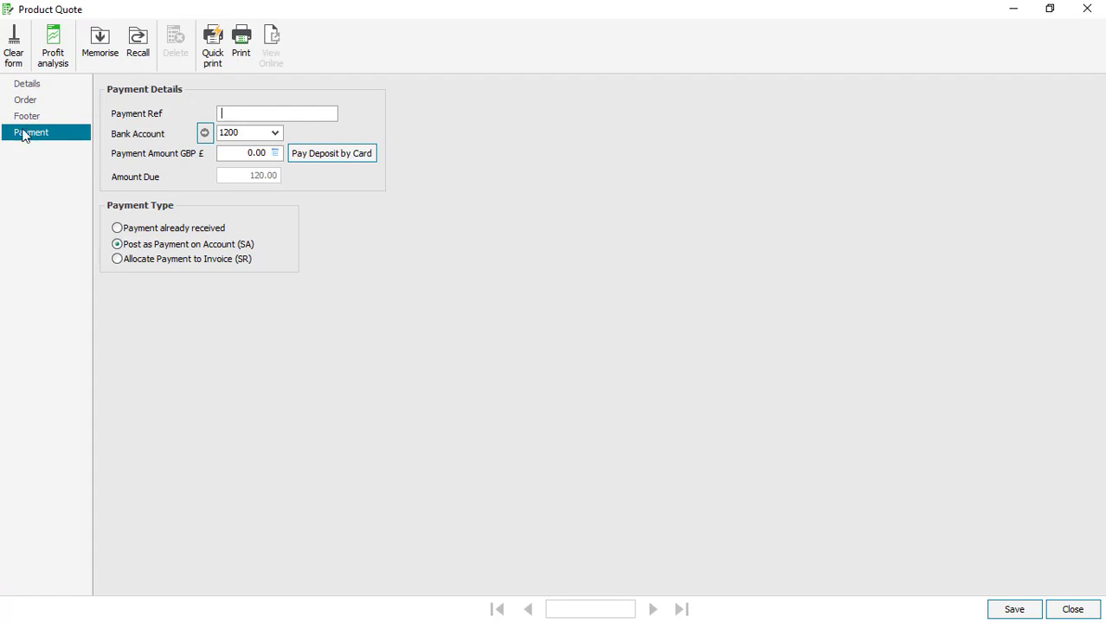
left_click(26, 87)
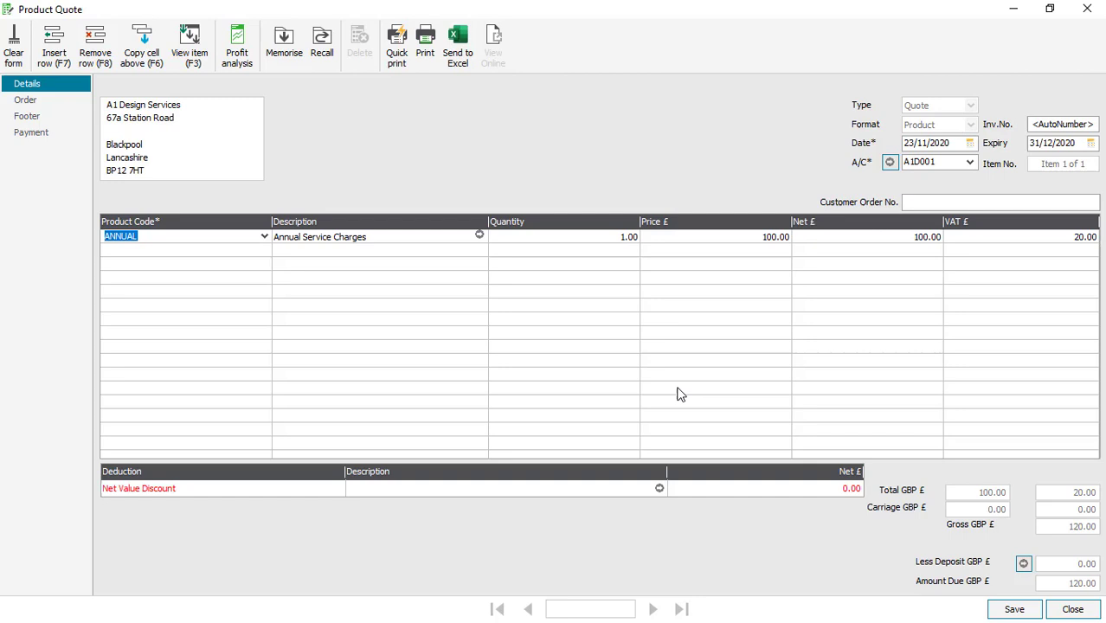
left_click(1014, 611)
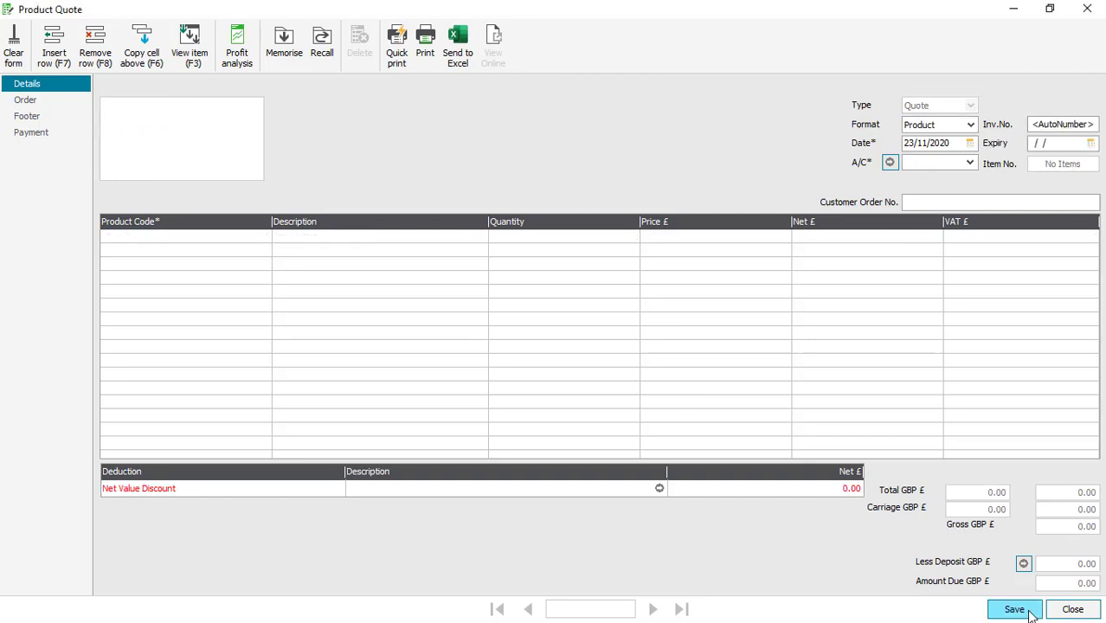
left_click(1073, 611)
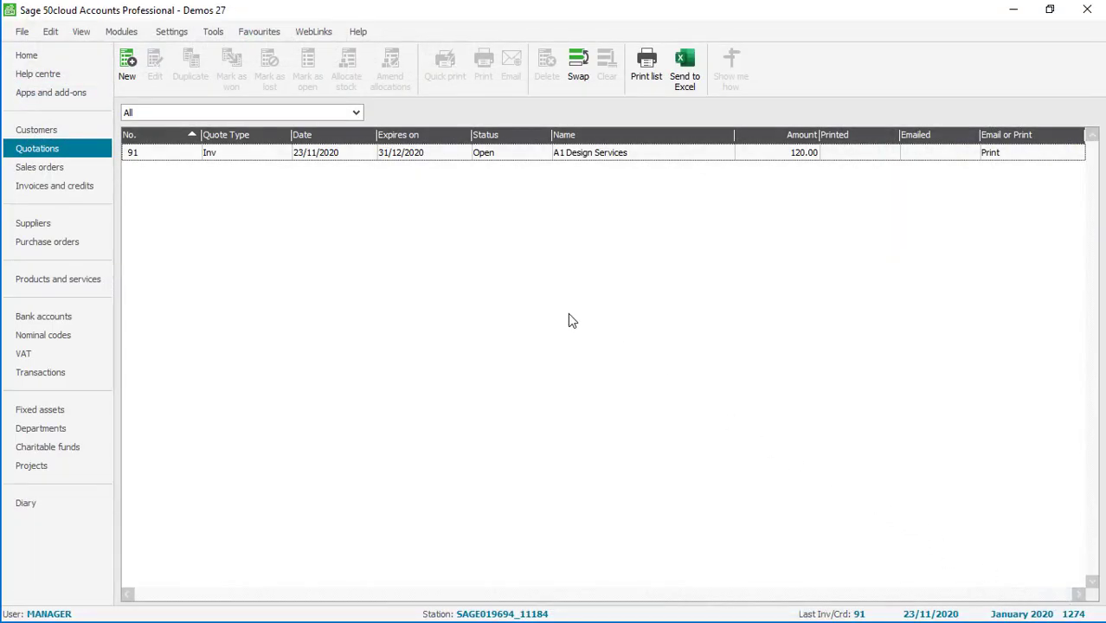
- Set quotes to convert to Invoices in the Invoice and Order Defaults
left_click(301, 156)
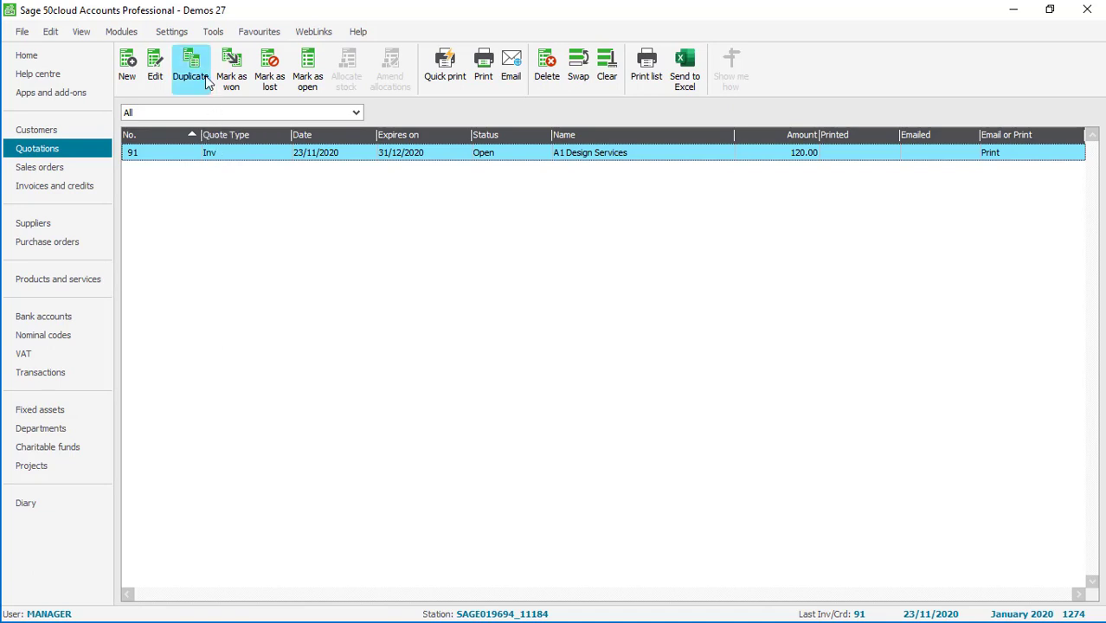
left_click(173, 32)
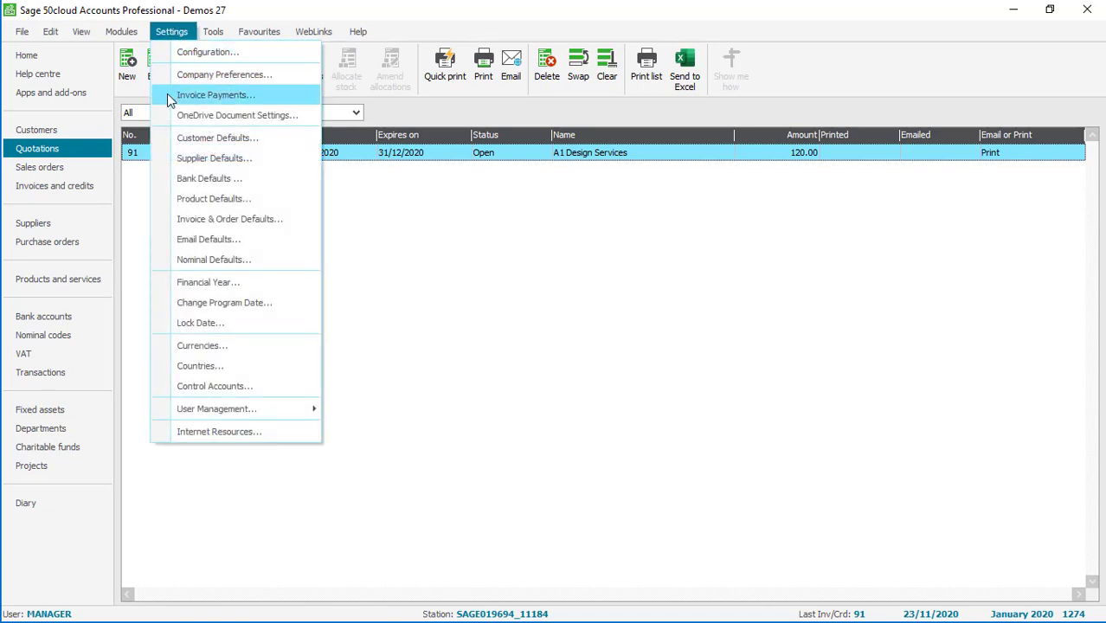
left_click(217, 219)
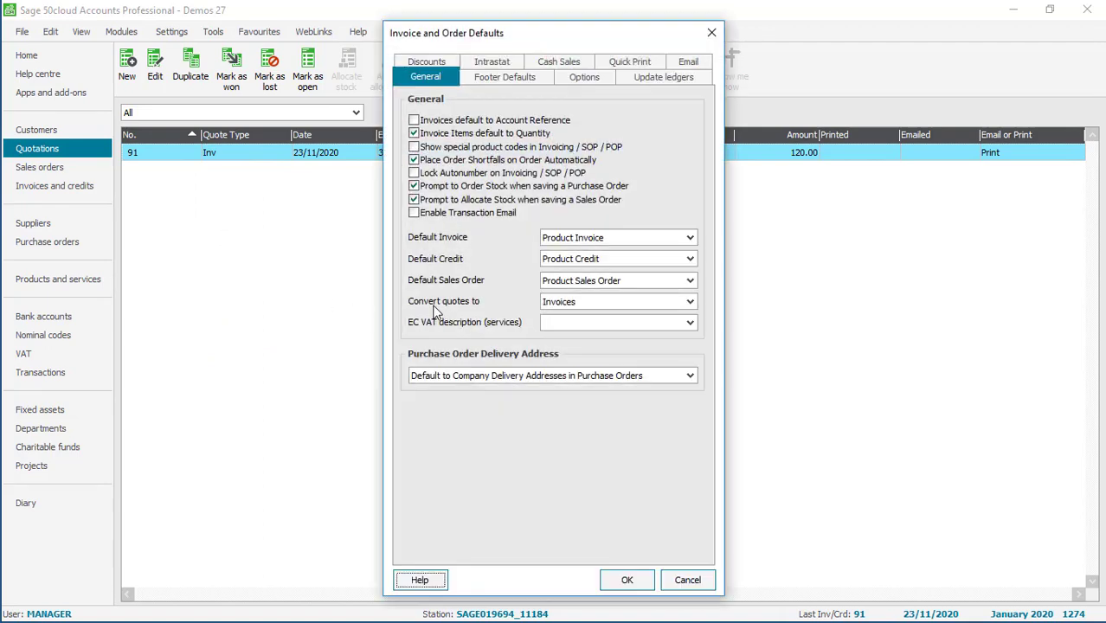
left_click(602, 305)
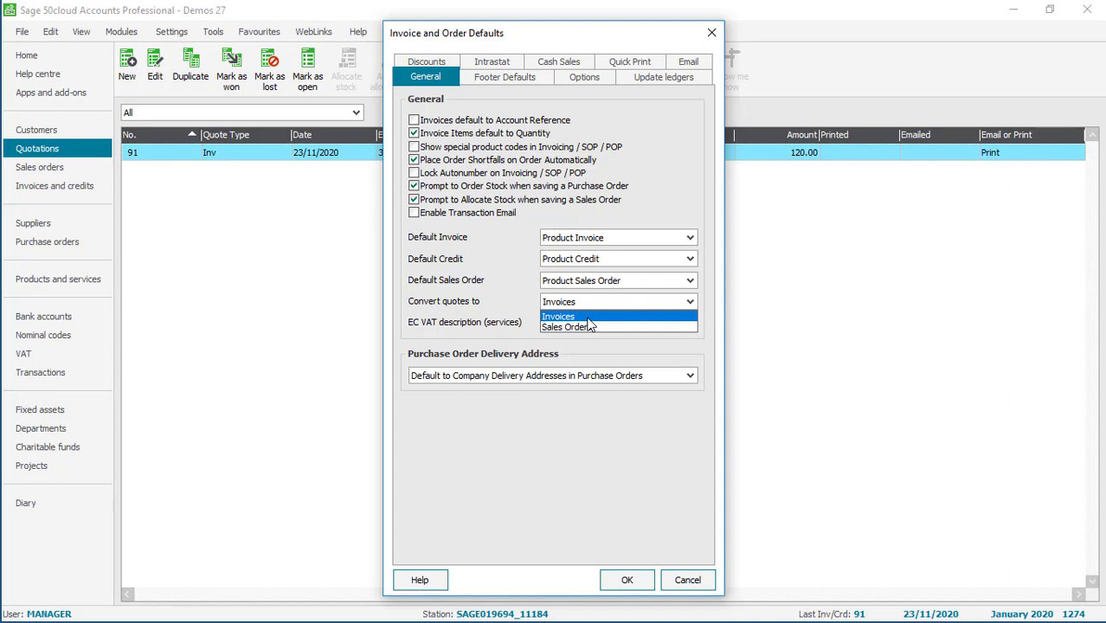
left_click(587, 317)
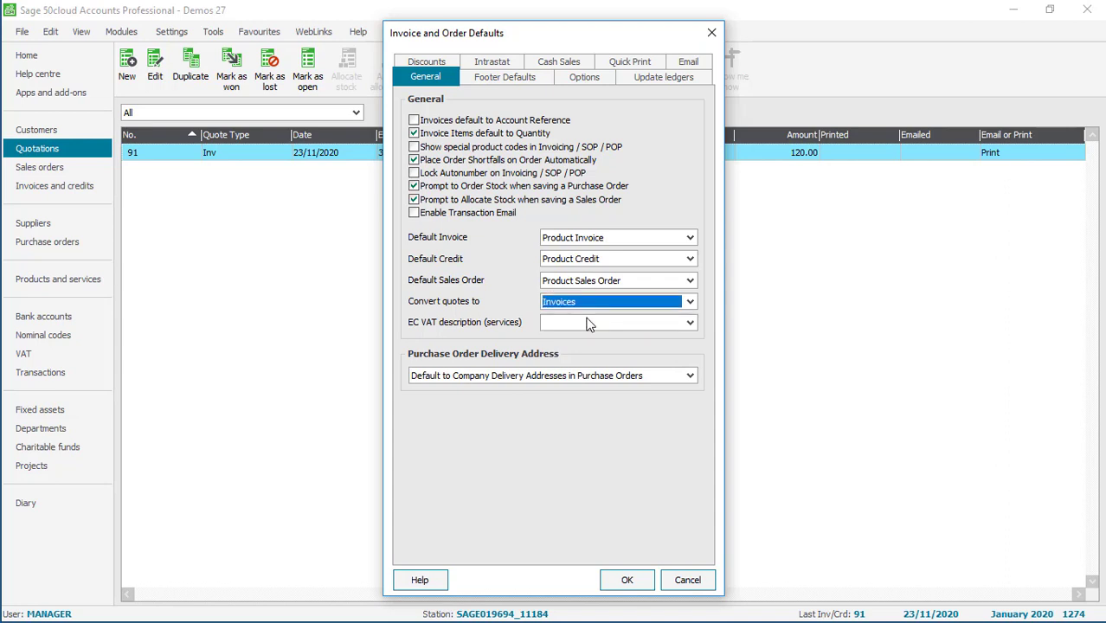
left_click(630, 585)
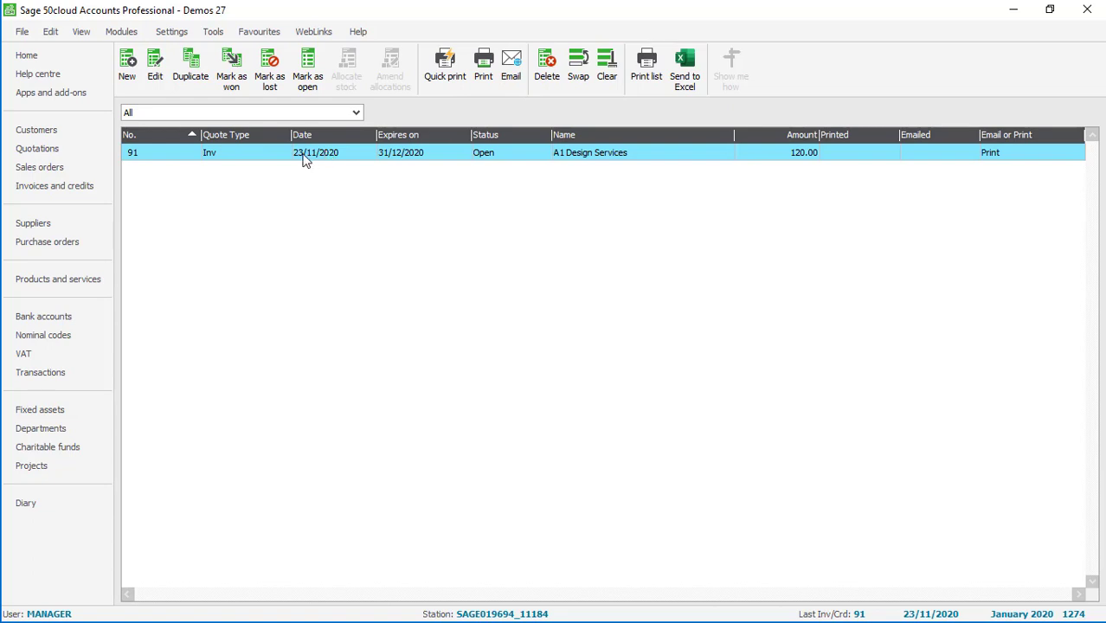
- Mark the A1 Design Services quote as won, confirming its conversion, and select the resulting invoice dated 23/11/2020 in the invoices and credits list
left_click(232, 66)
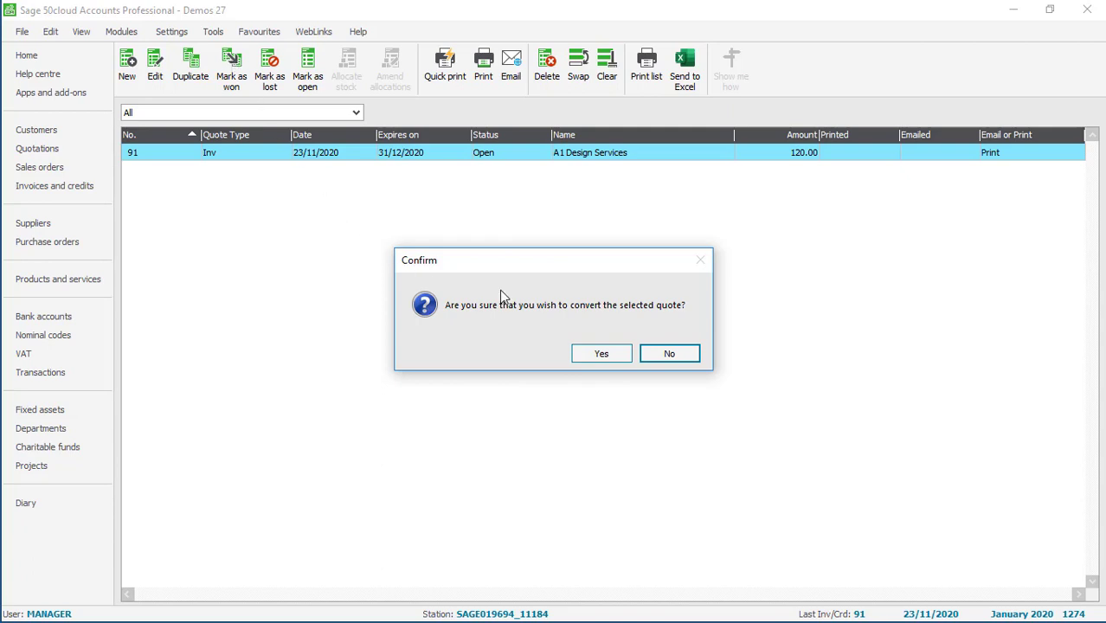
left_click(601, 355)
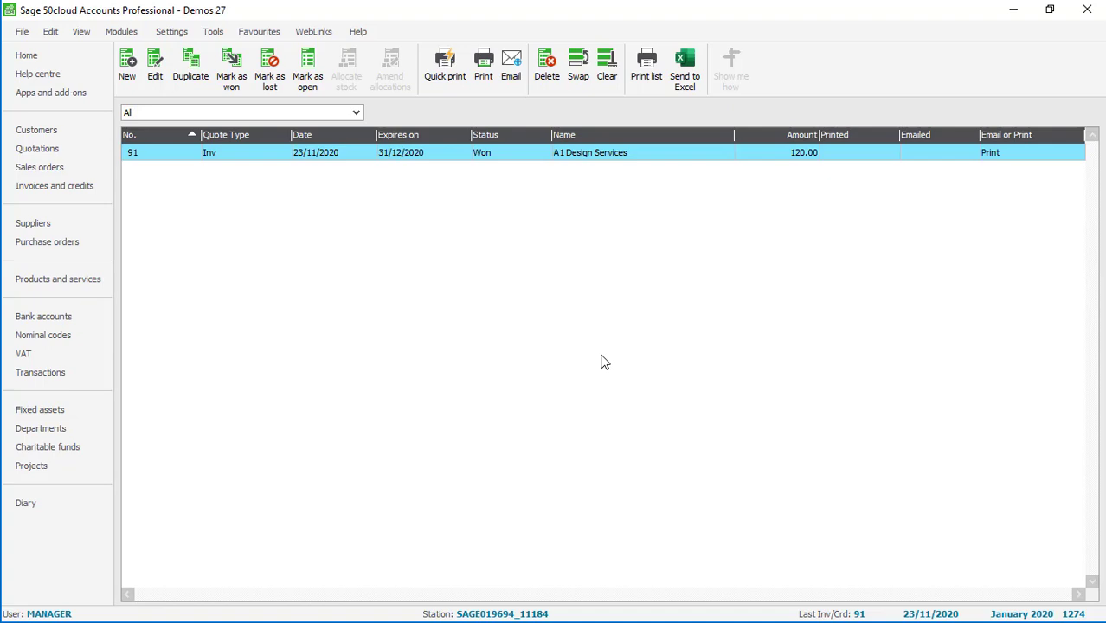
left_click(50, 192)
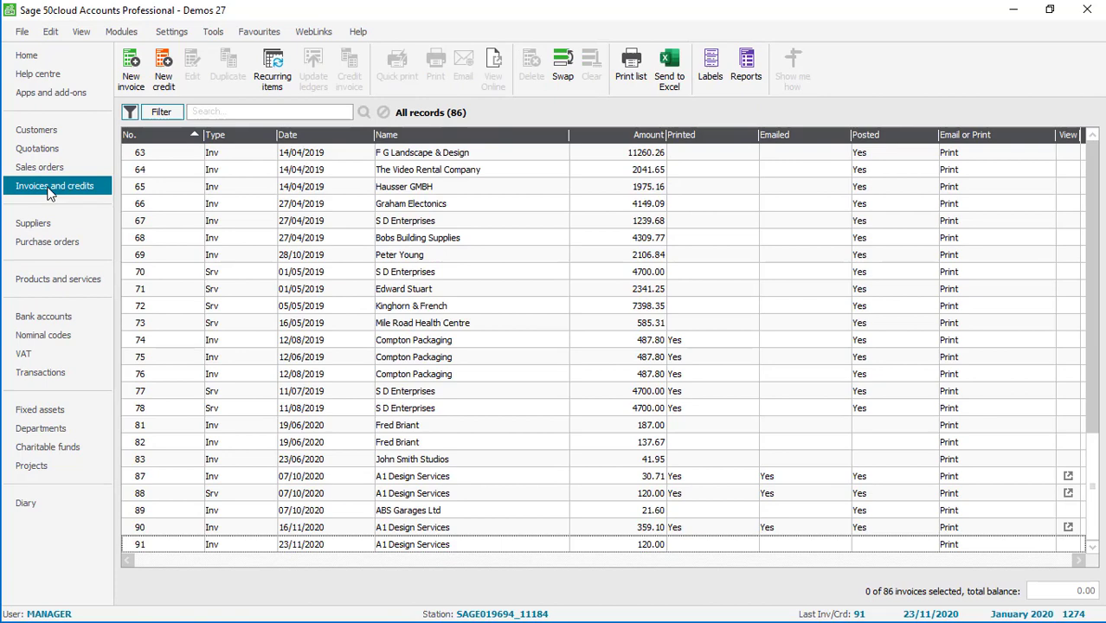
left_click(317, 547)
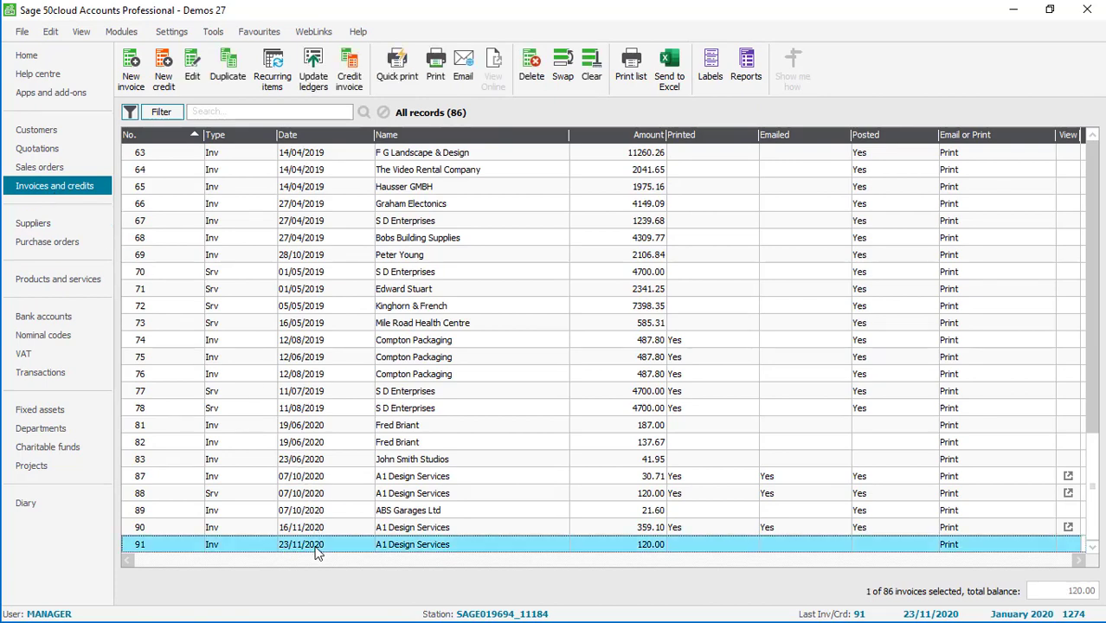